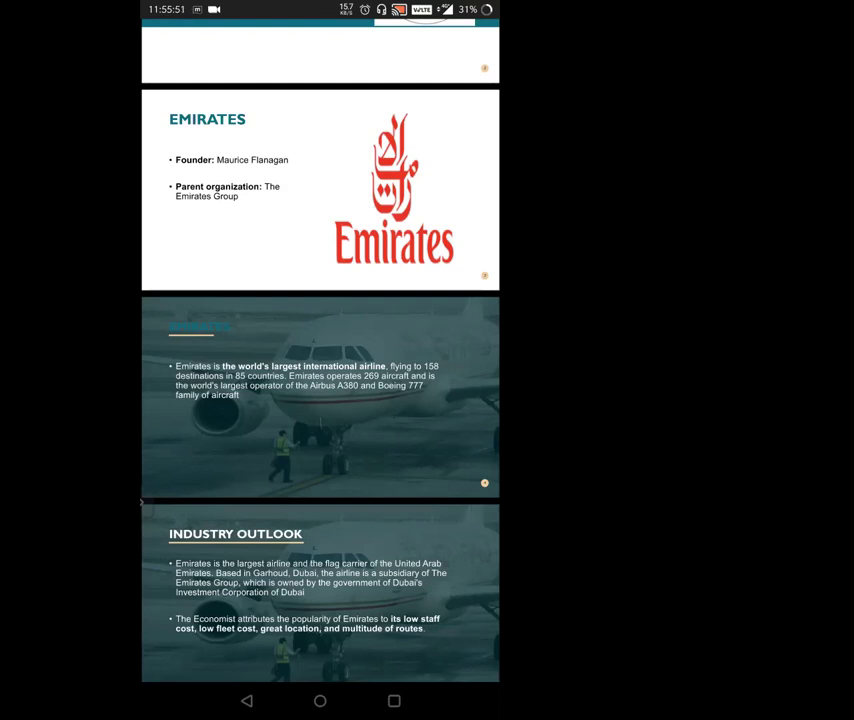
scroll(320, 400, down, 5)
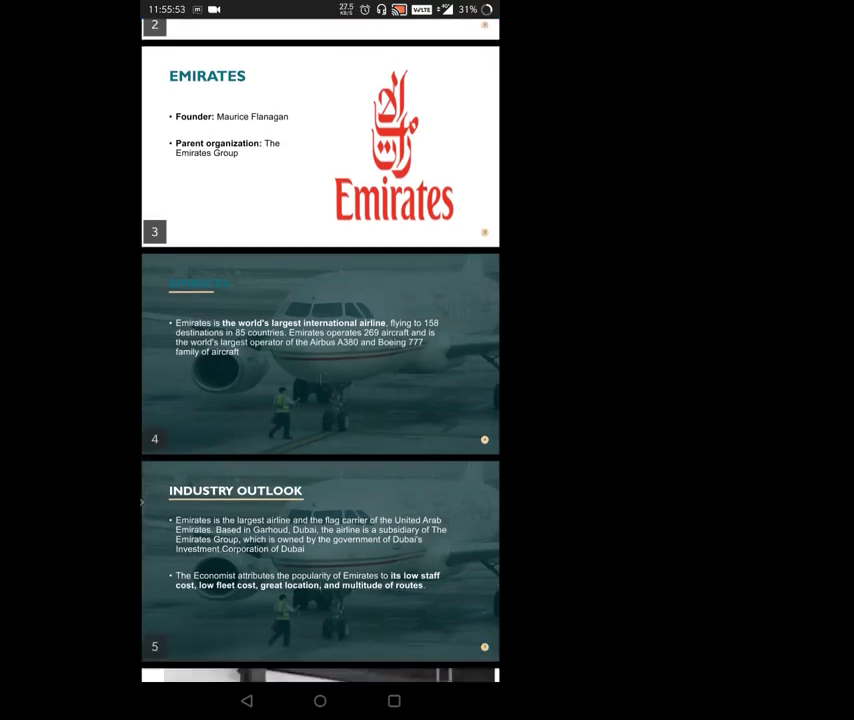
scroll(320, 400, down, 4)
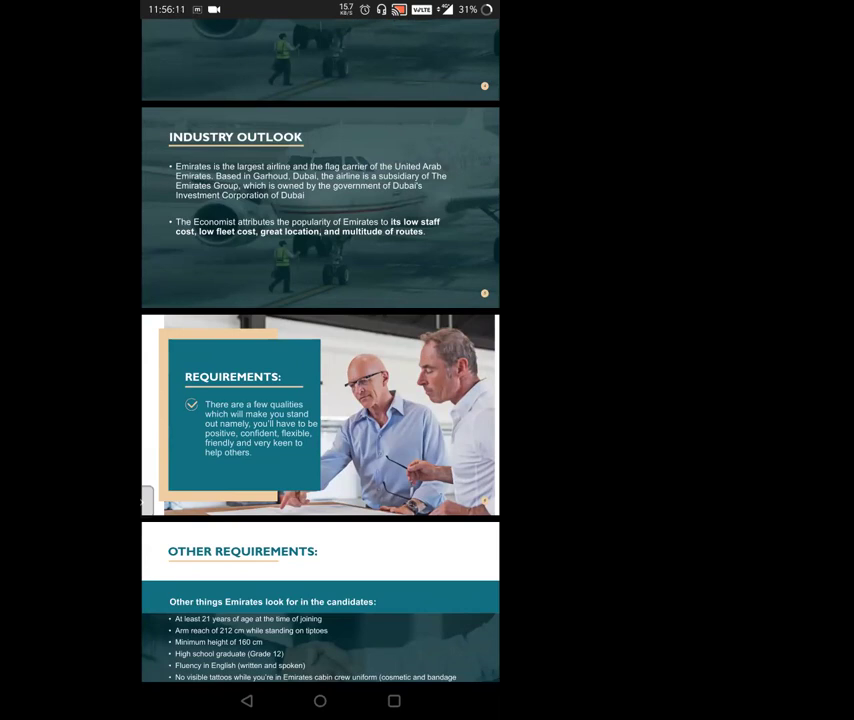
scroll(320, 360, down, 2)
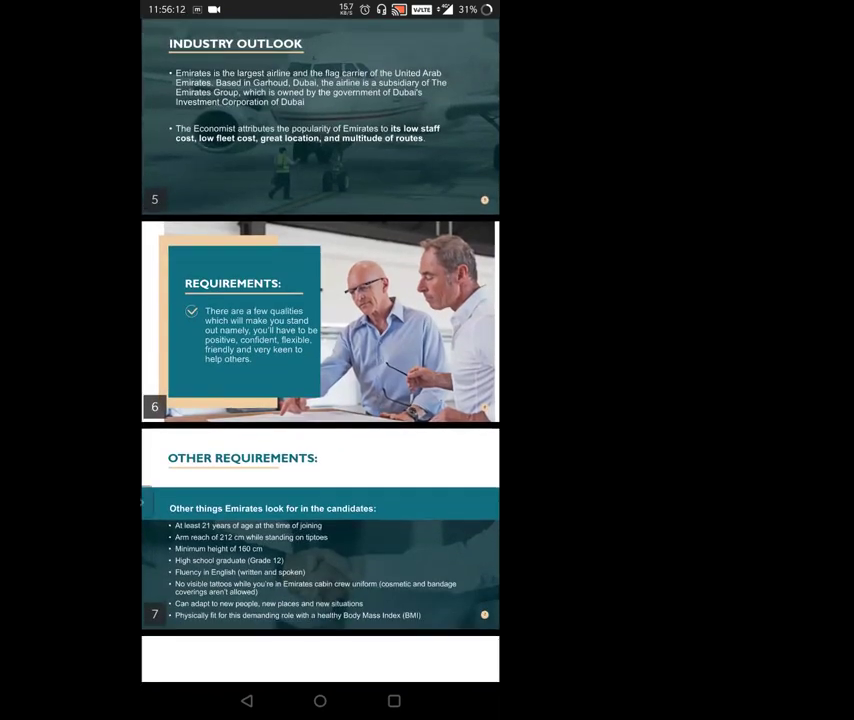
scroll(320, 360, down, 3)
scroll(320, 360, down, 3)
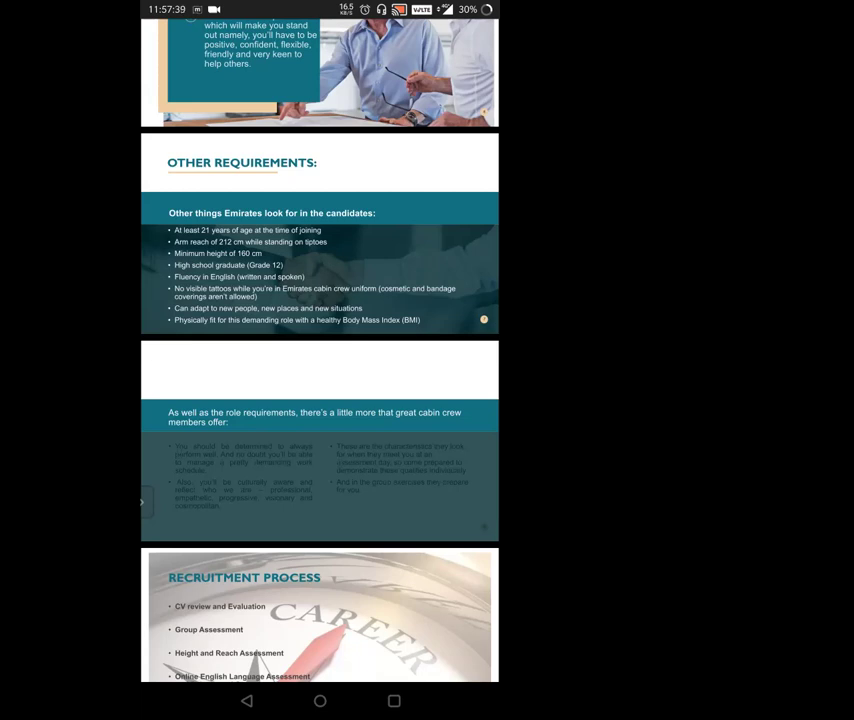
scroll(320, 350, down, 5)
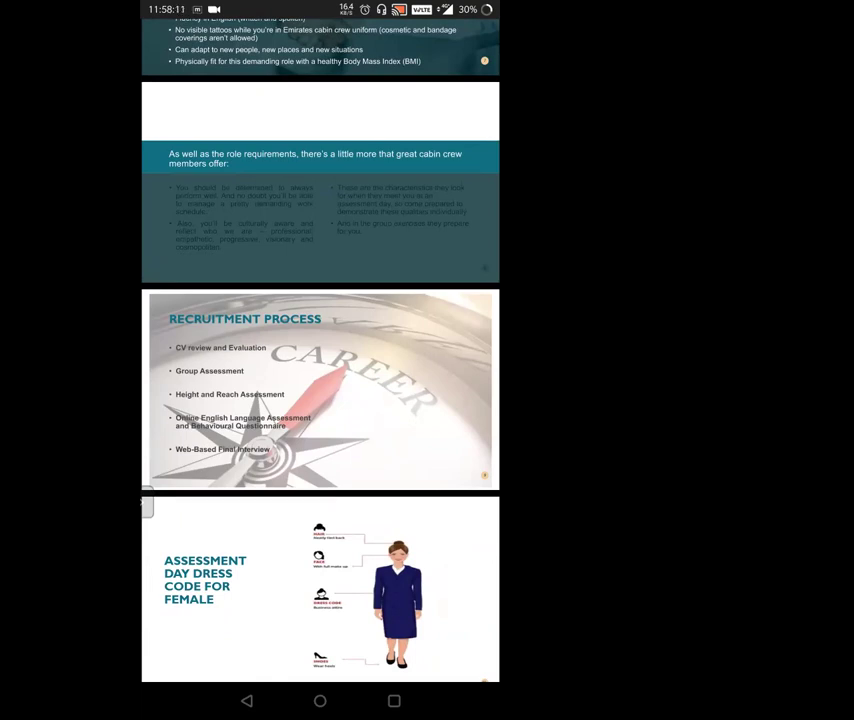
scroll(320, 400, down, 3)
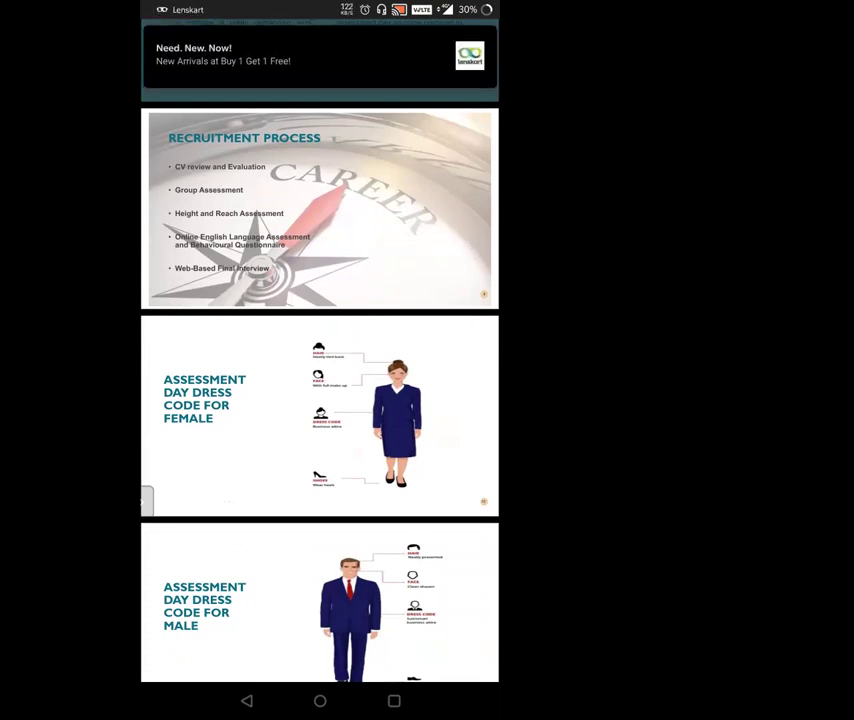
scroll(320, 400, down, 3)
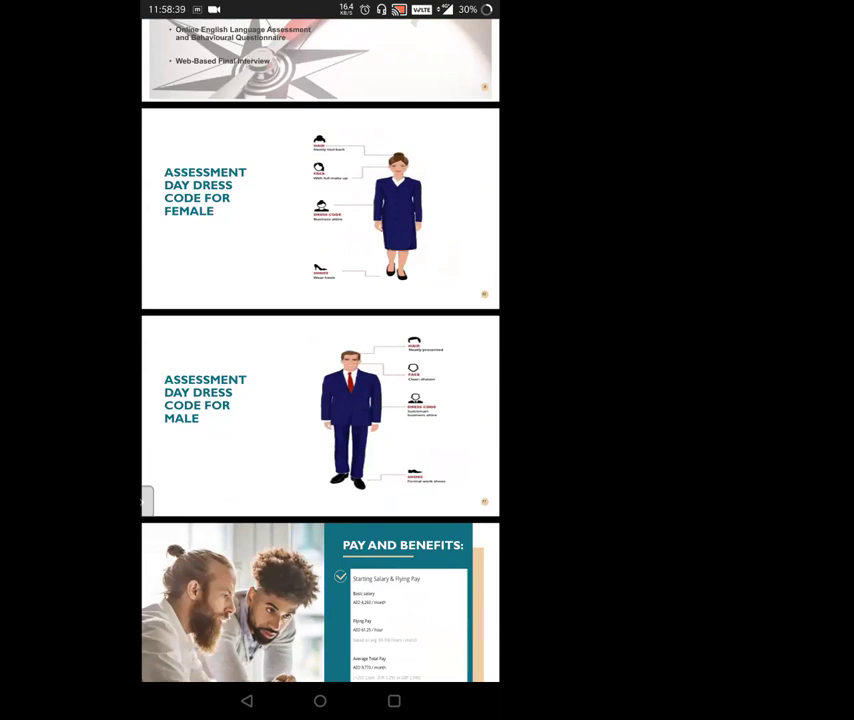
scroll(320, 400, down, 5)
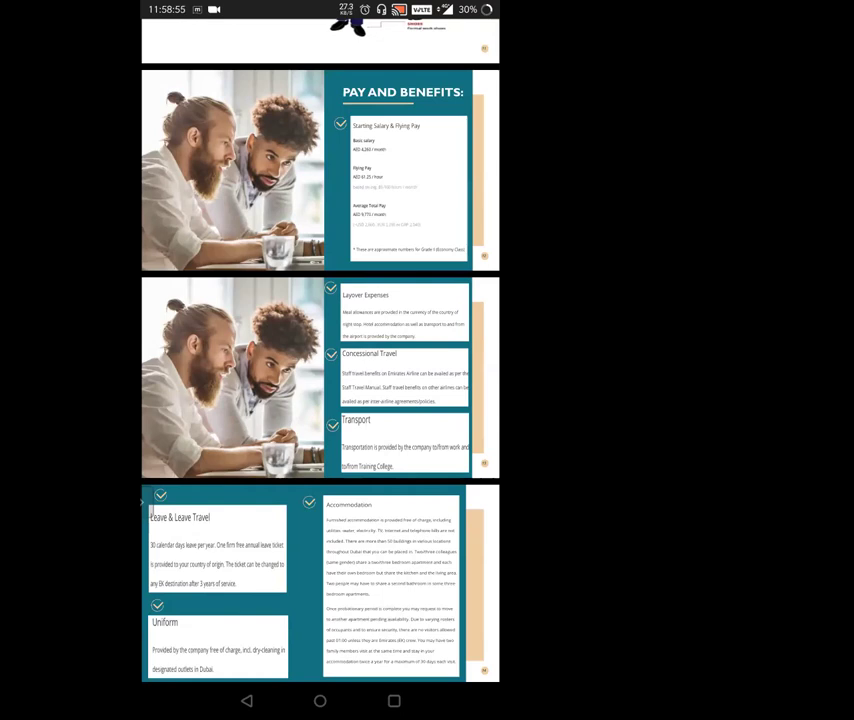
scroll(320, 360, down, 3)
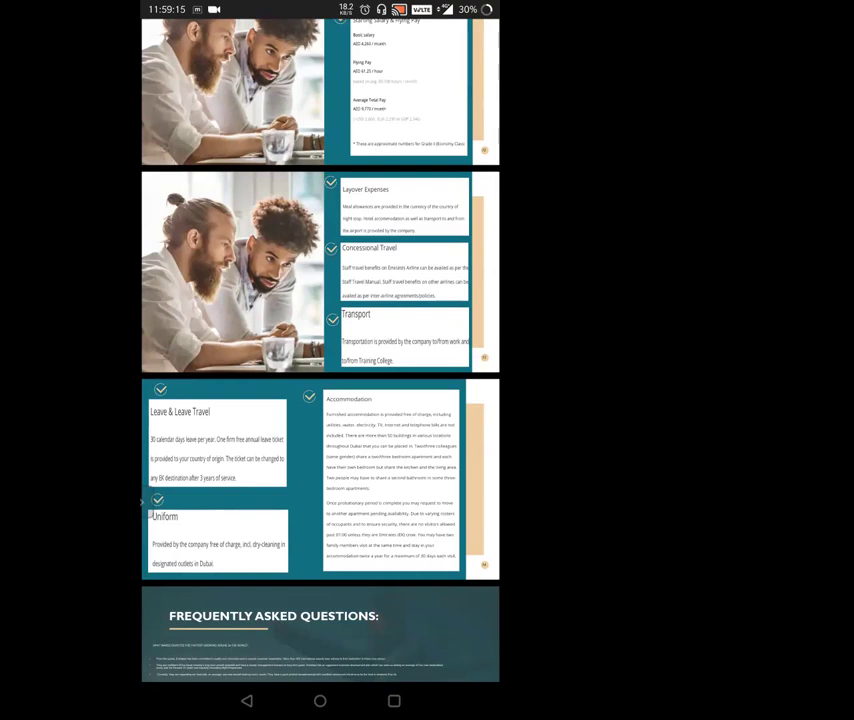
scroll(320, 350, down, 5)
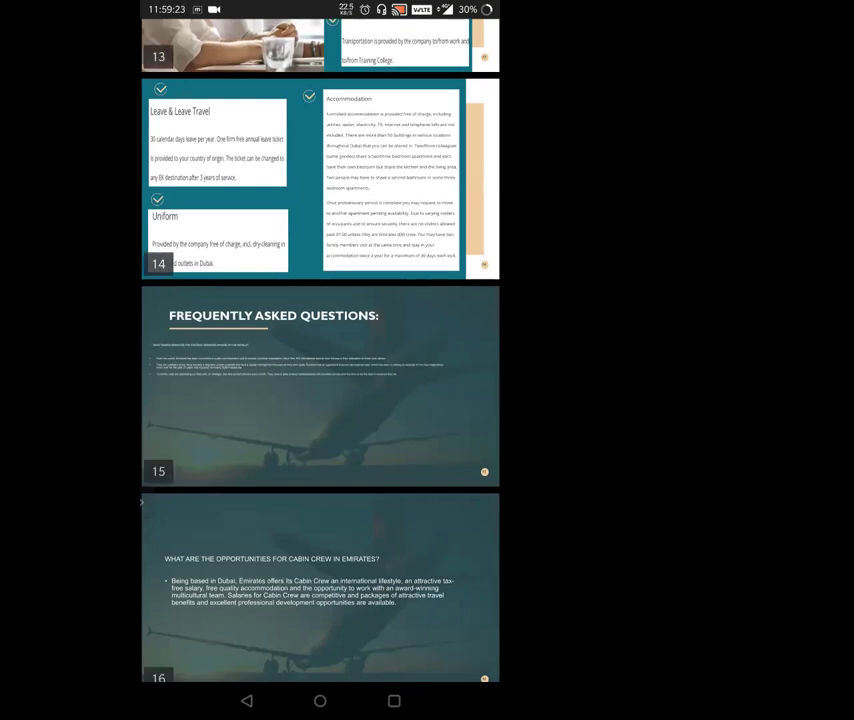
scroll(320, 360, down, 2)
Zoom in on the Frequently Asked Questions and cabin crew opportunities slides.
double_click(320, 330)
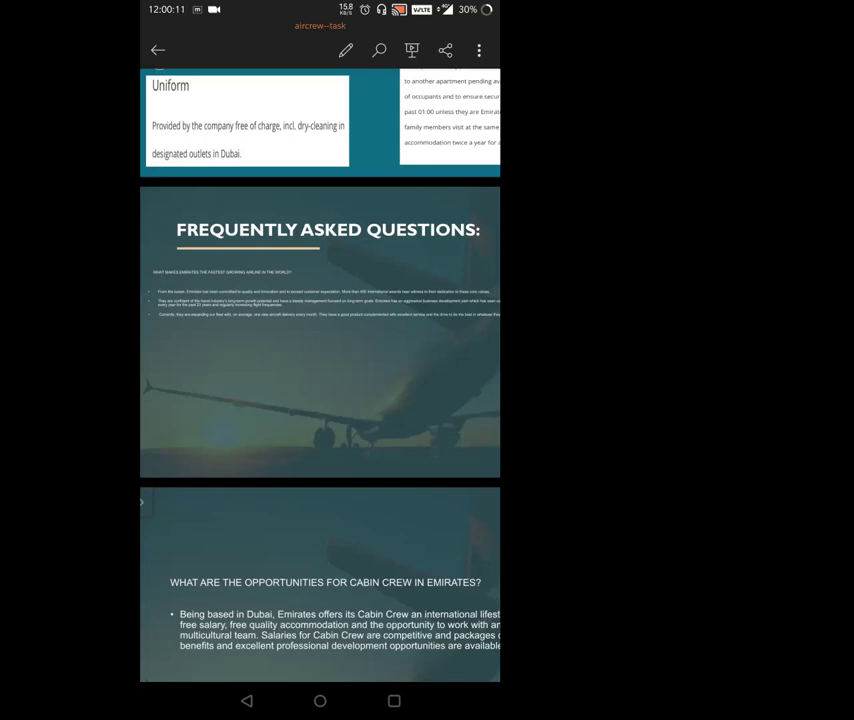
scroll(320, 400, down, 3)
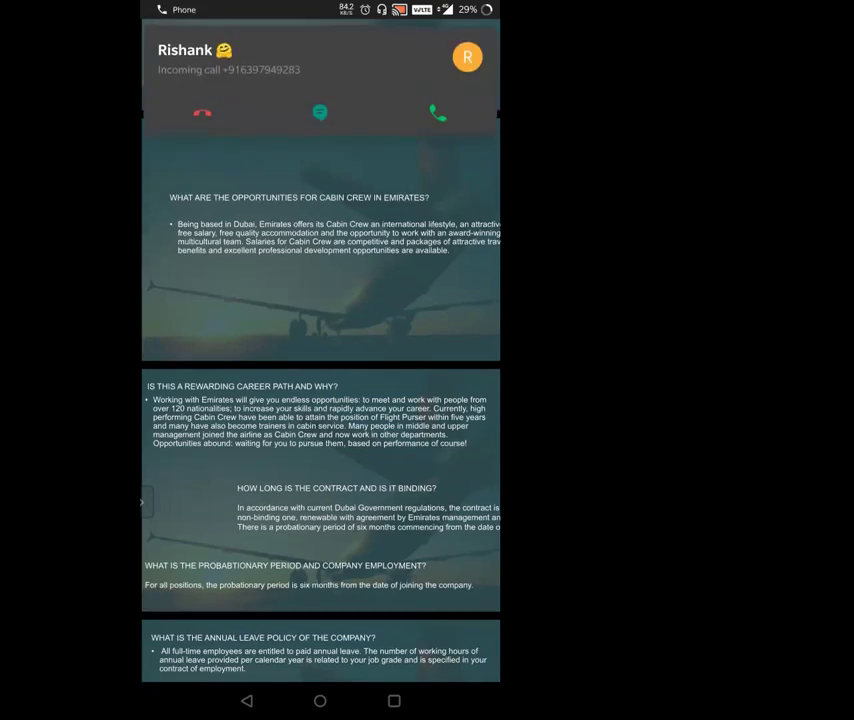
scroll(320, 400, down, 2)
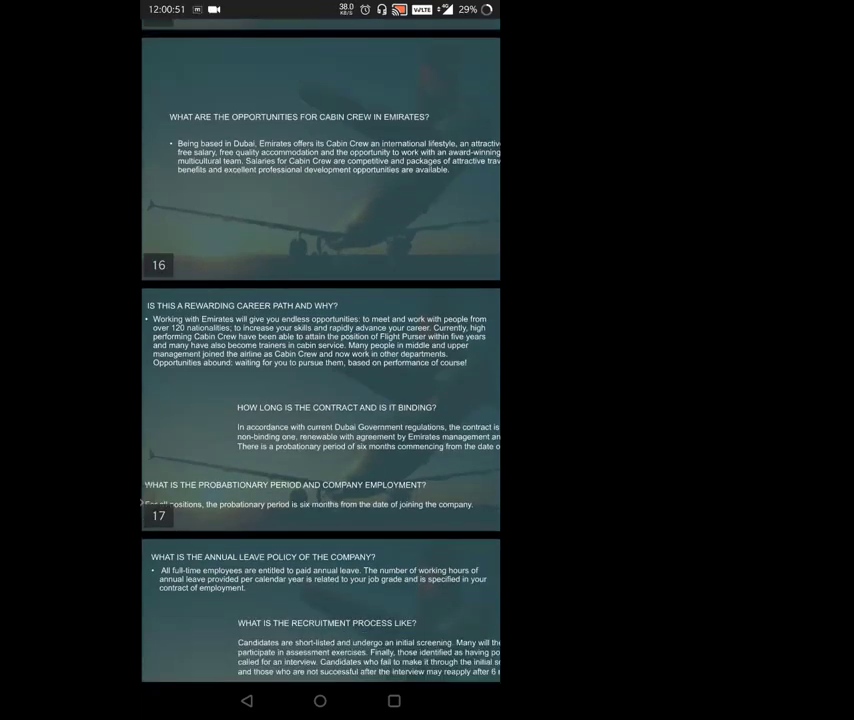
scroll(320, 400, down, 1)
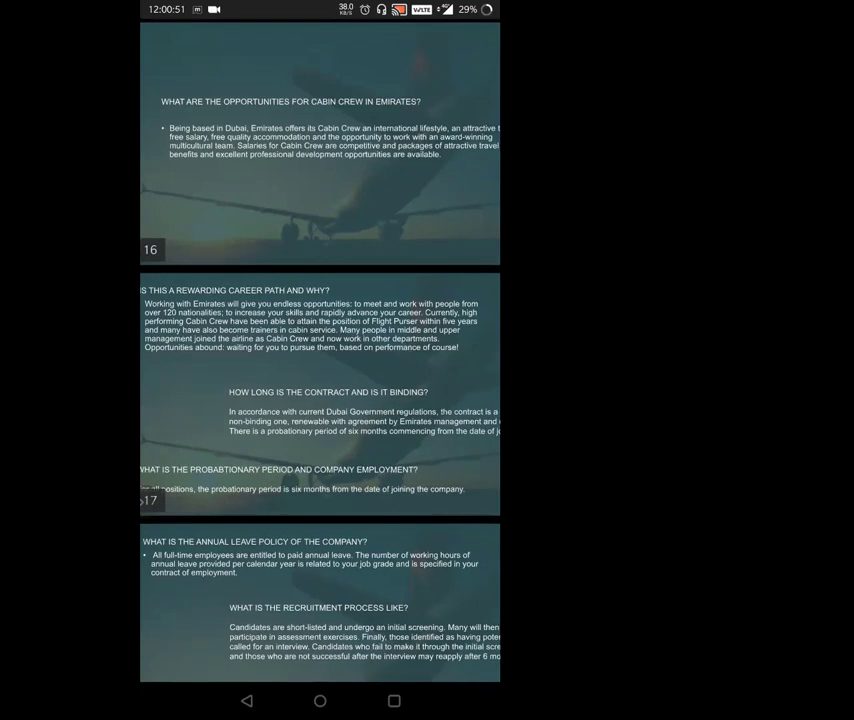
scroll(320, 400, down, 1)
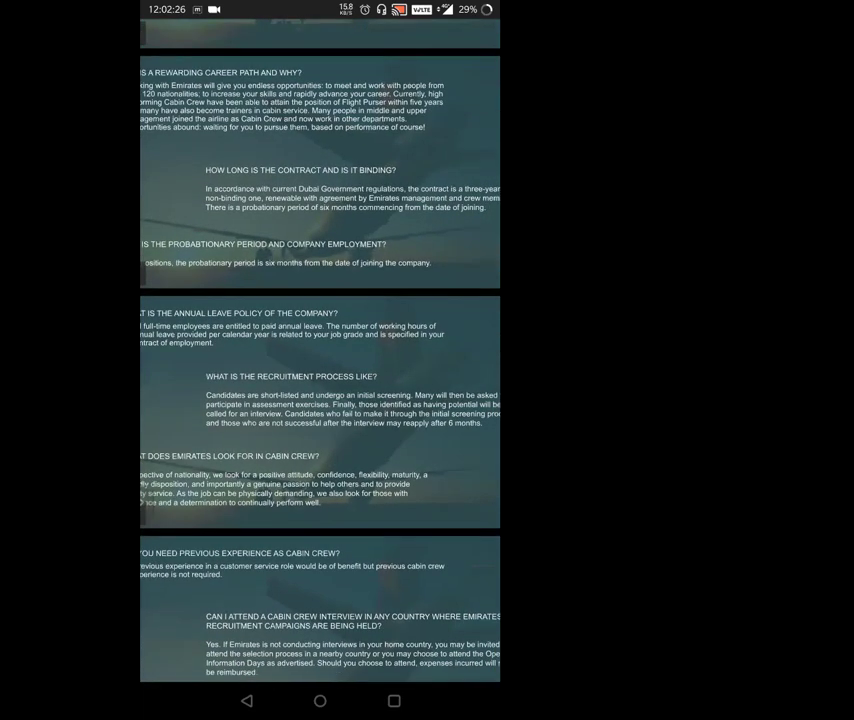
scroll(320, 350, down, 1)
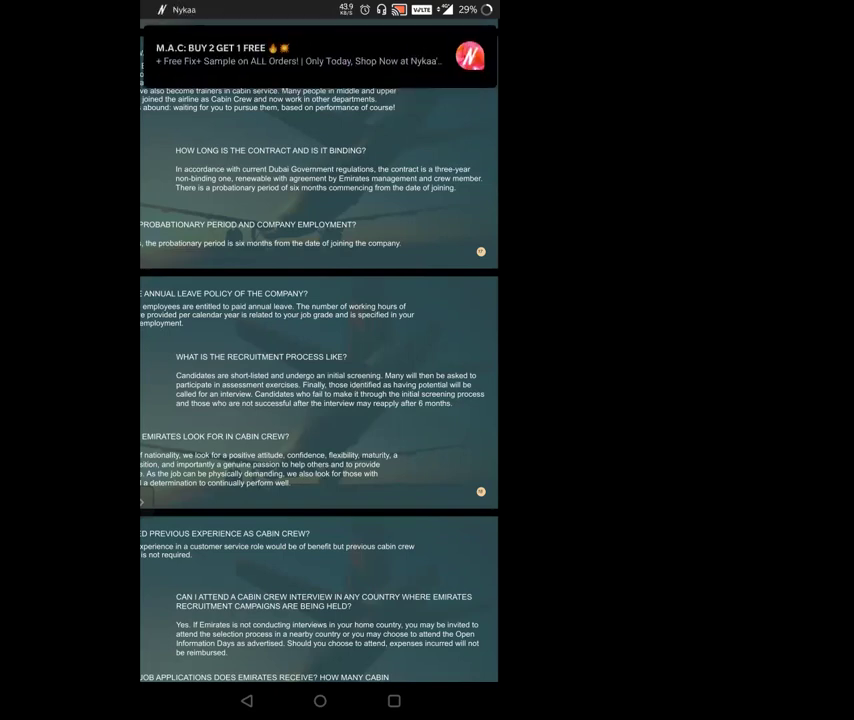
Pan the zoomed FAQ slides back toward the left edge so the text isn't cut off.
mouse_move(250, 400)
mouse_down()
mouse_move(303, 388)
mouse_move(313, 397)
mouse_up()
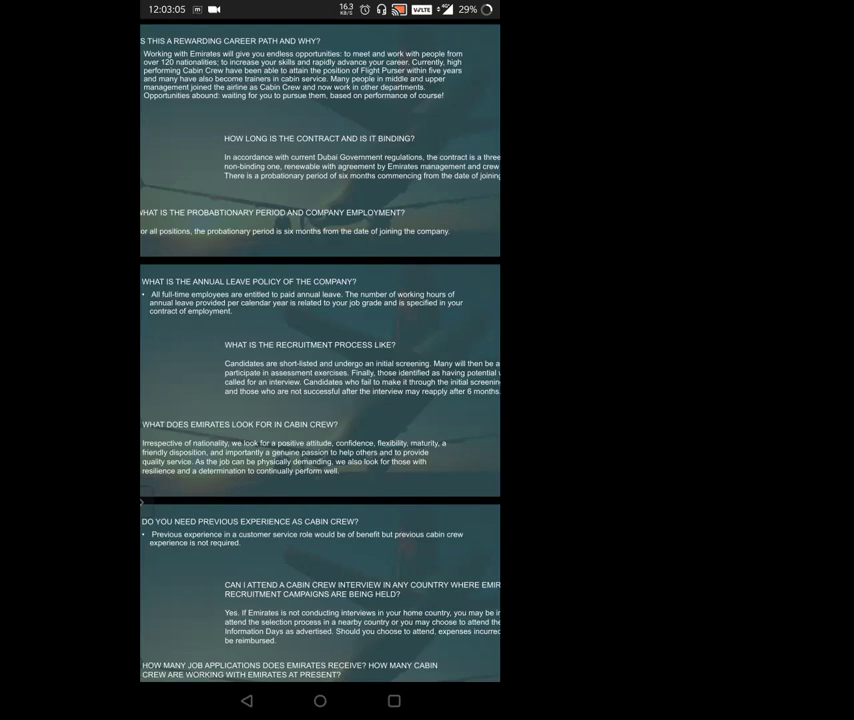
scroll(320, 360, down, 2)
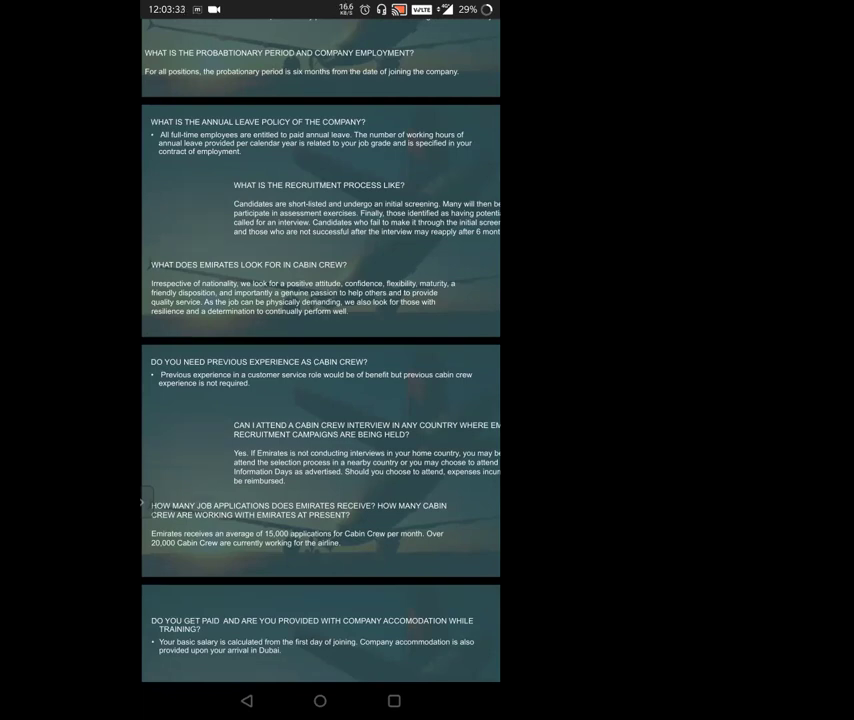
scroll(320, 350, down, 2)
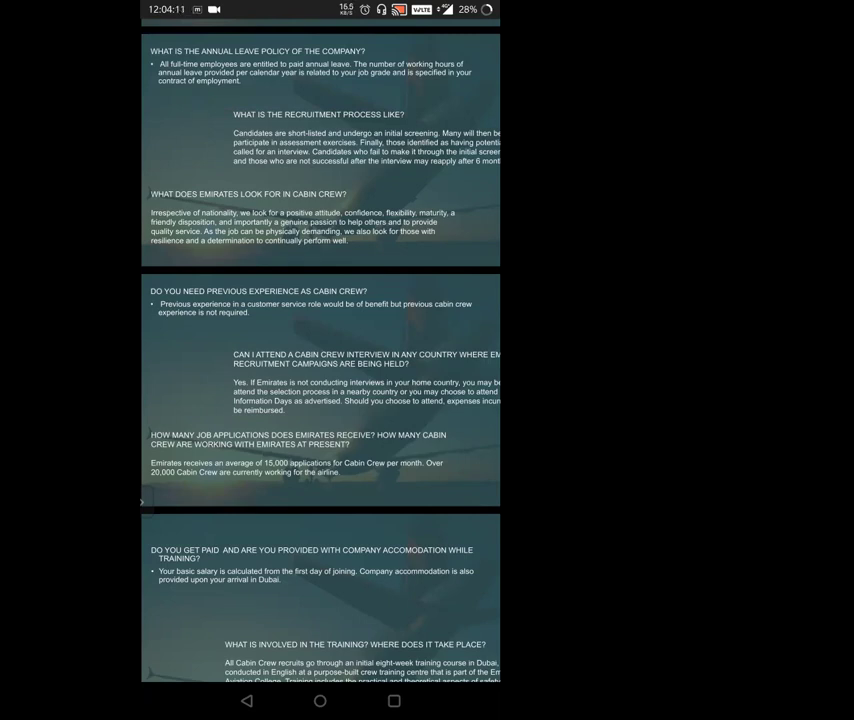
scroll(320, 360, right, 3)
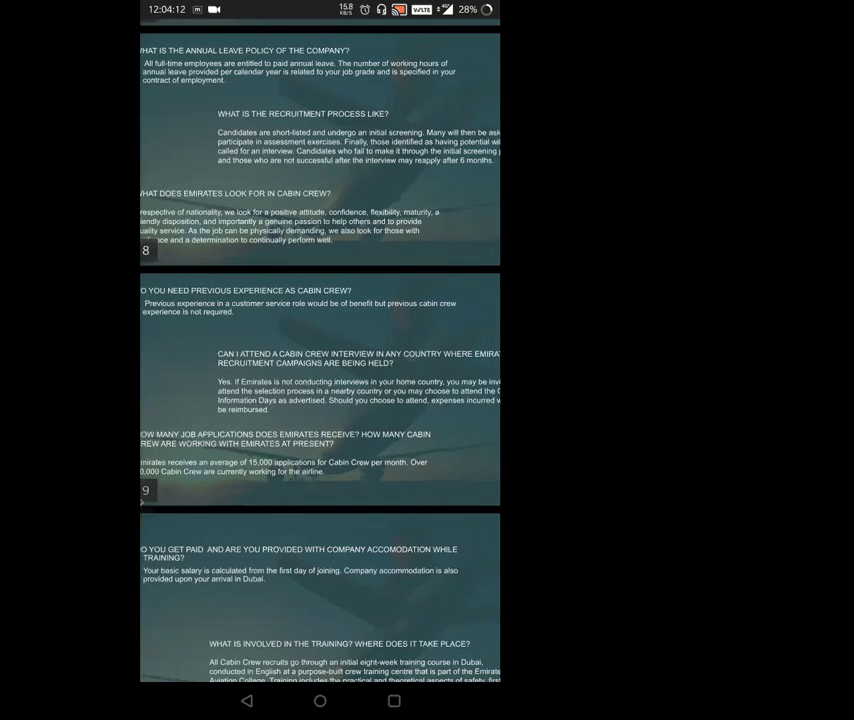
scroll(320, 360, right, 1)
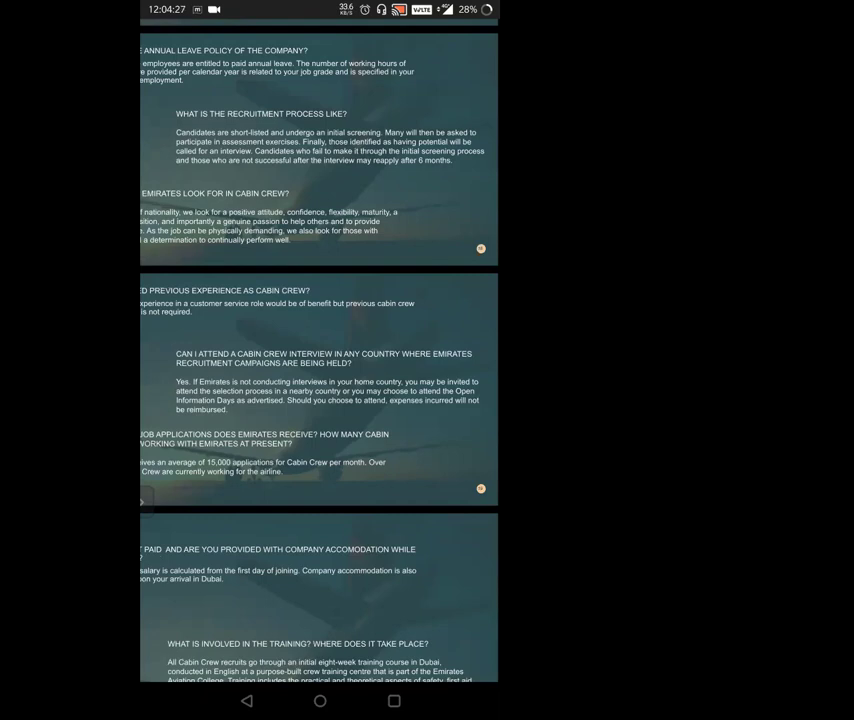
mouse_move(250, 350)
mouse_down()
mouse_move(310, 350)
mouse_move(300, 347)
mouse_up()
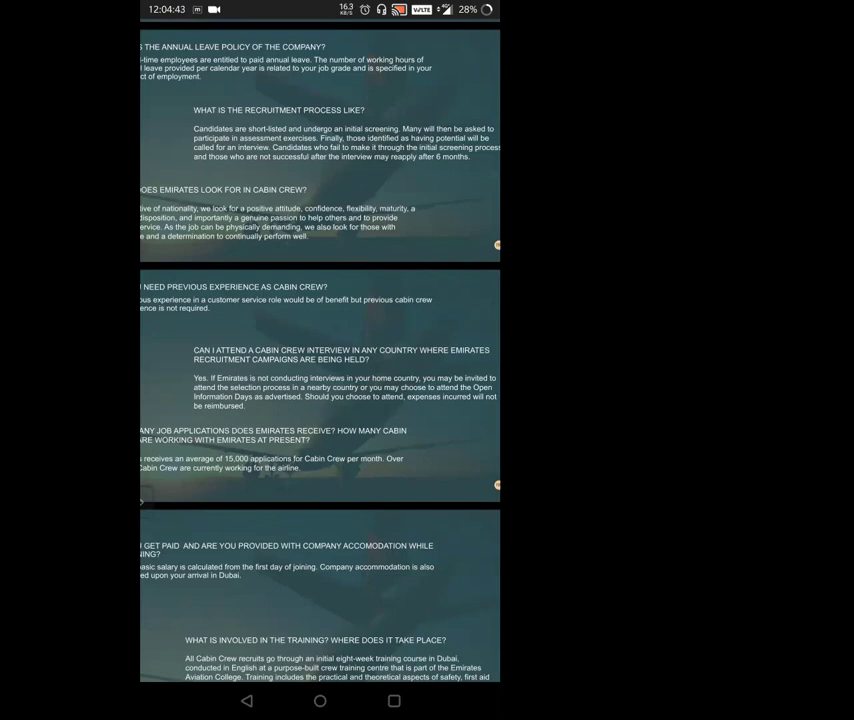
scroll(320, 300, up, 3)
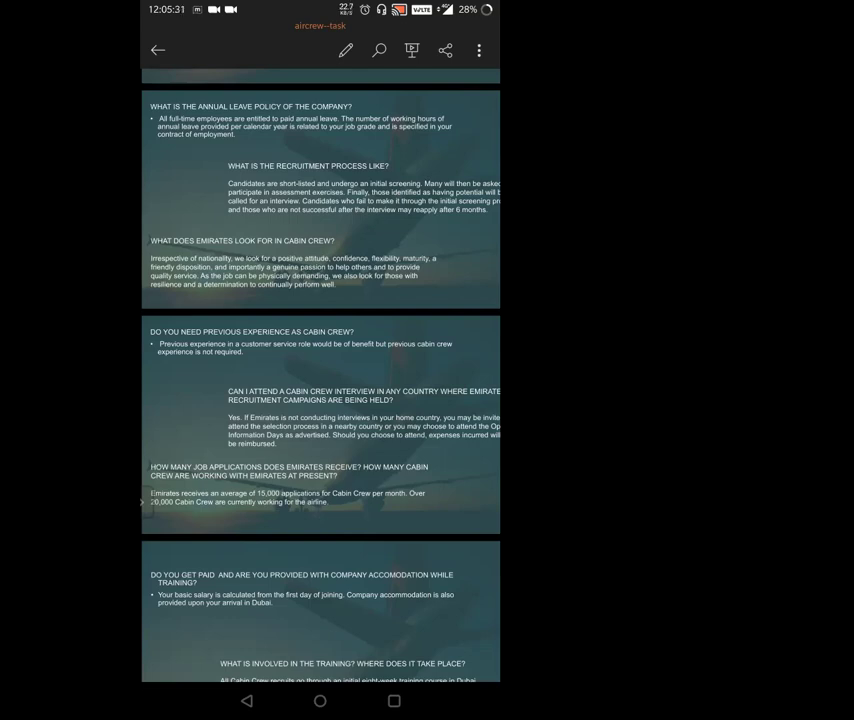
scroll(320, 400, down, 4)
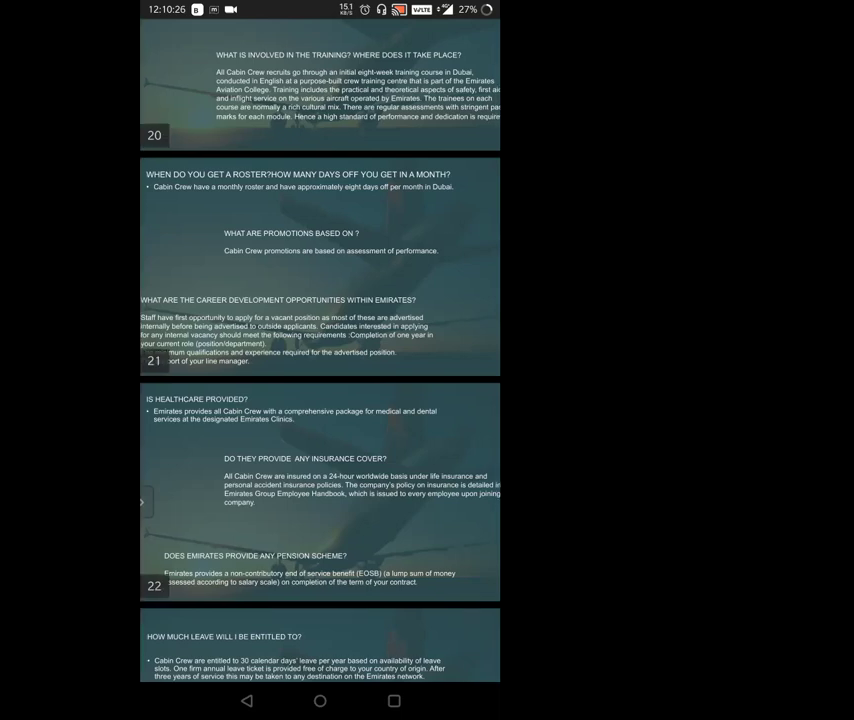
scroll(320, 360, right, 1)
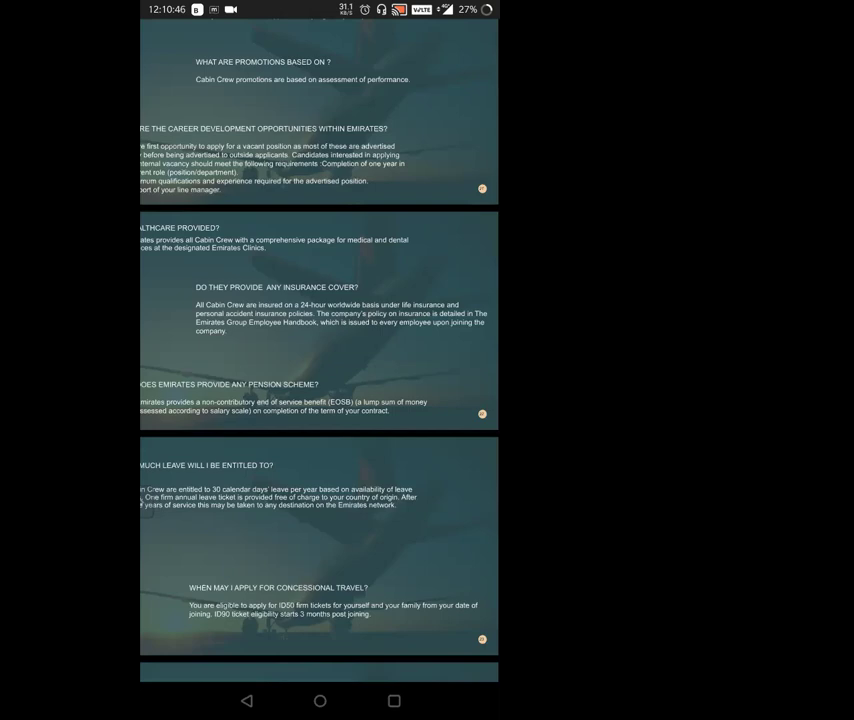
scroll(320, 350, left, 2)
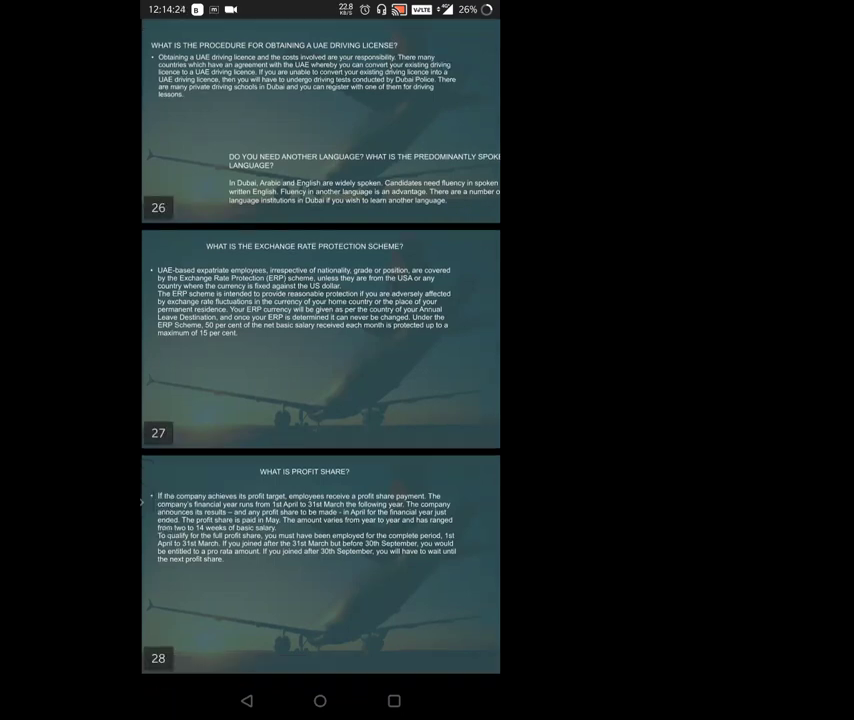
scroll(320, 360, down, 5)
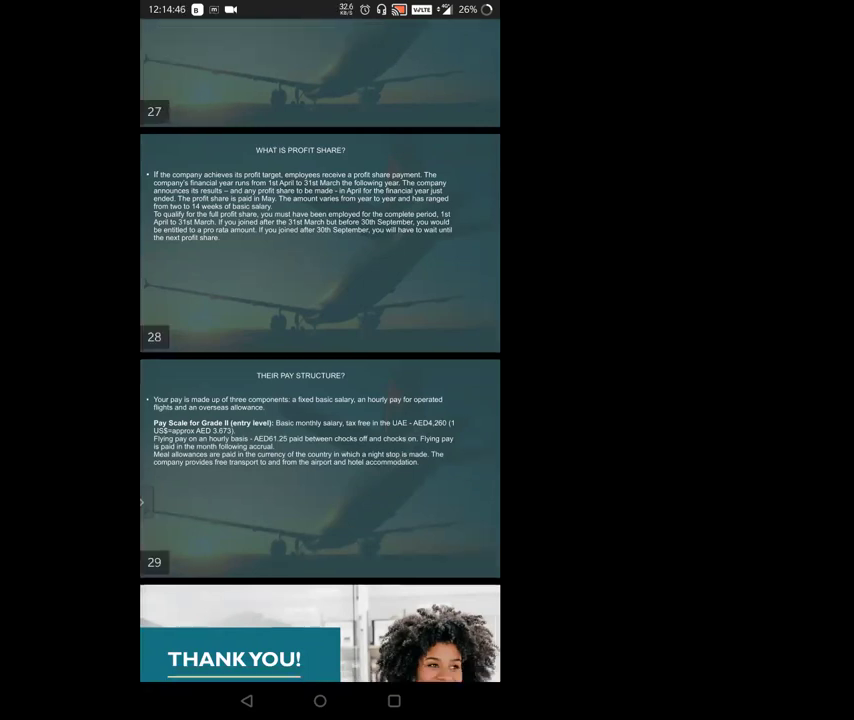
scroll(320, 360, down, 2)
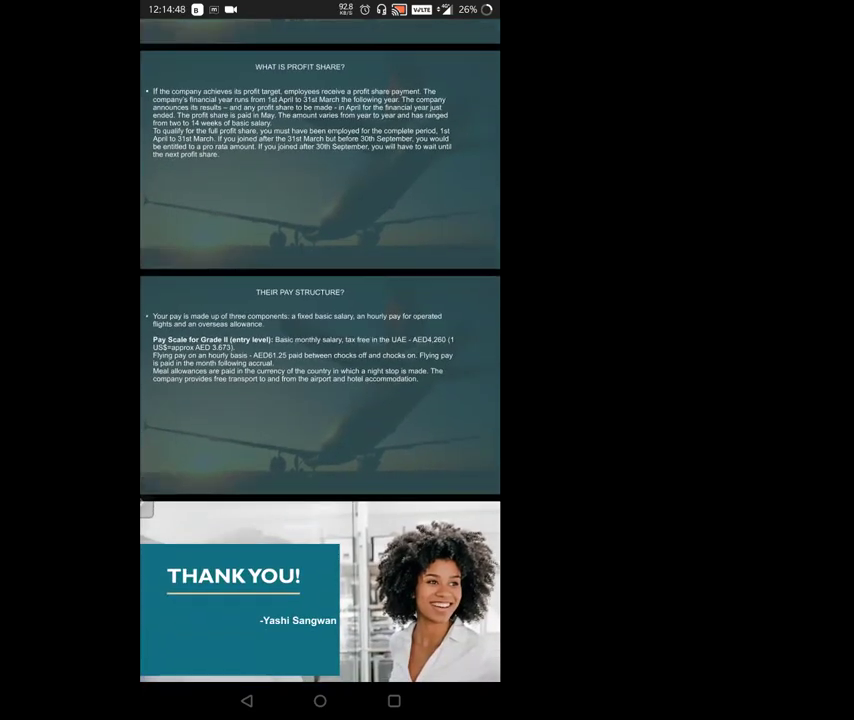